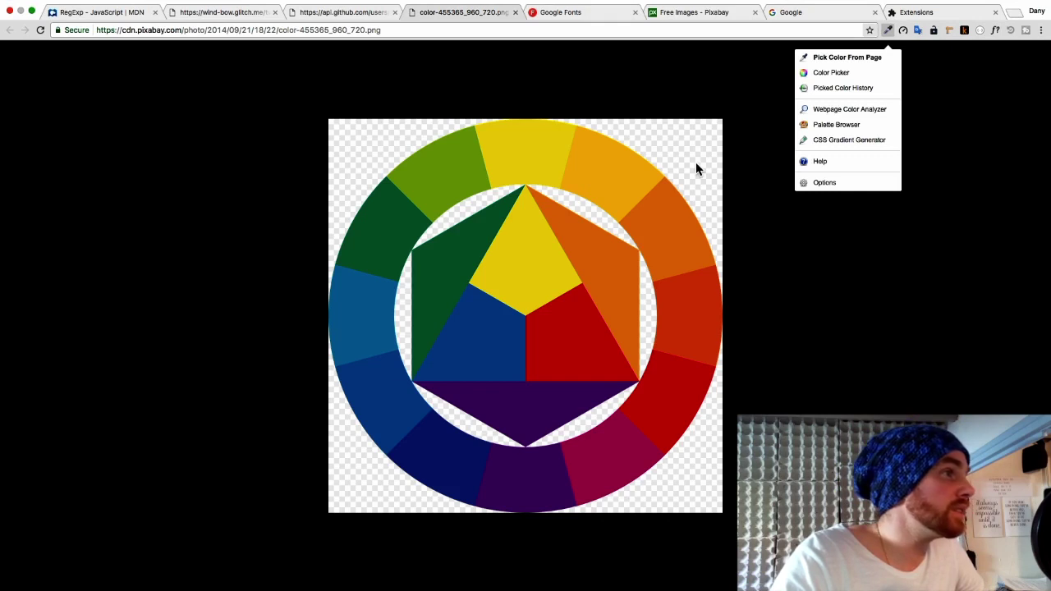
Sample the red area at the centre of the colour wheel image with the page colour picker
click(838, 59)
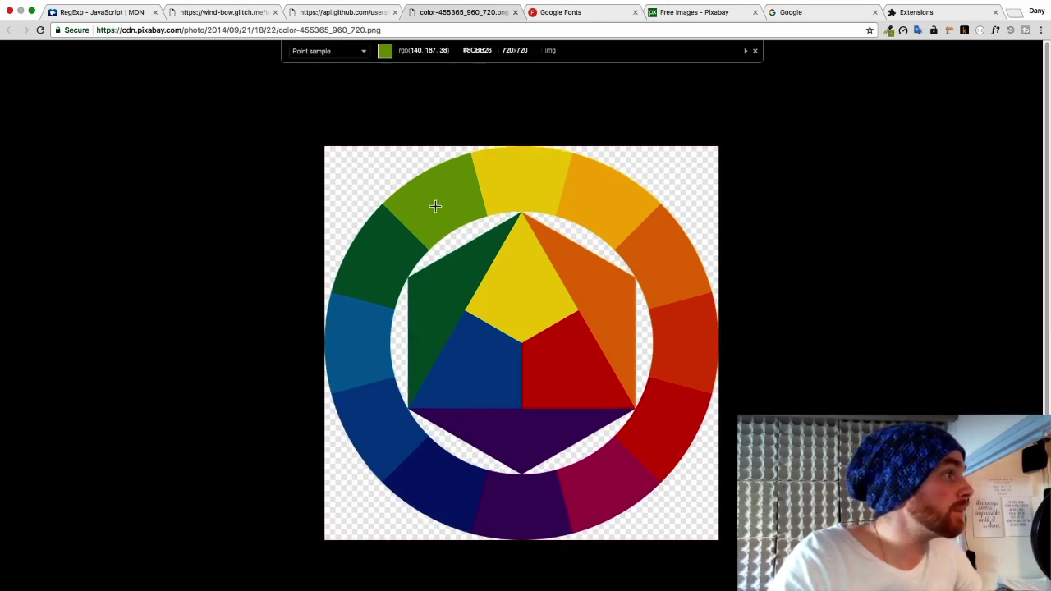
click(435, 206)
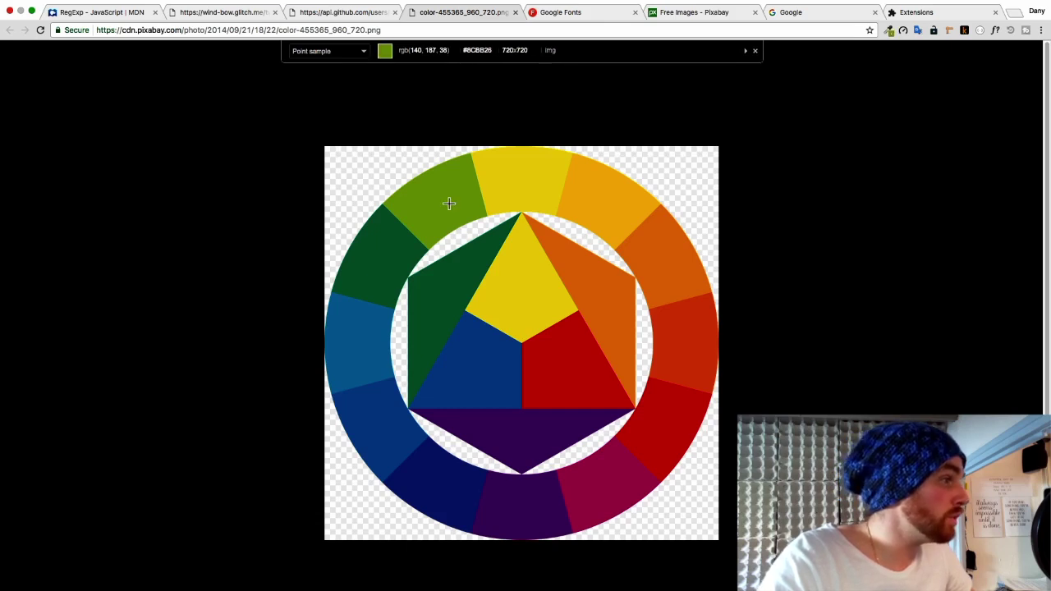
click(563, 367)
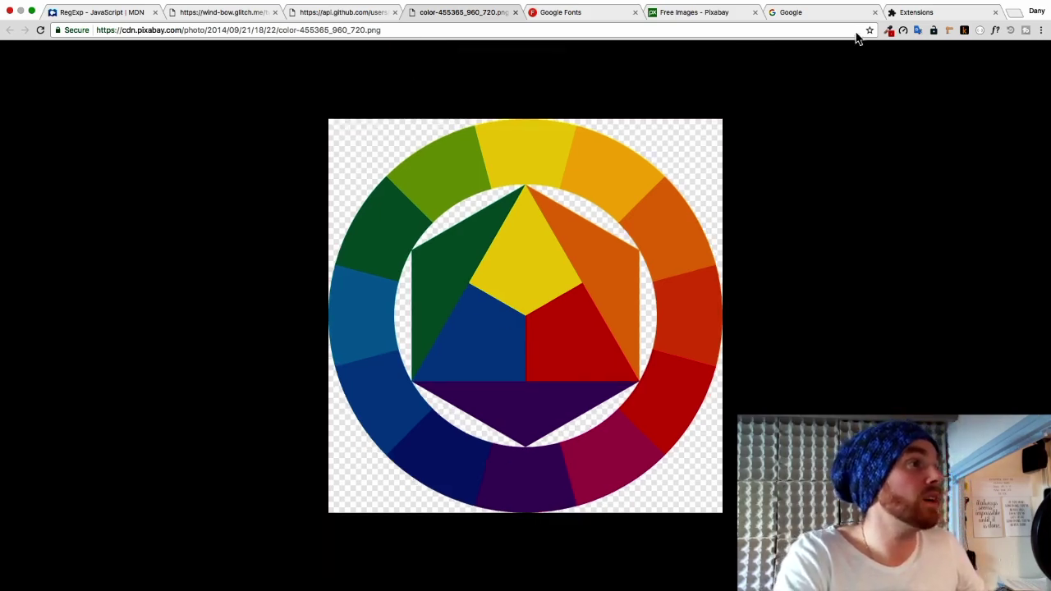
Search Google for the sampled colour code #E32322 in a new browser tab
click(889, 30)
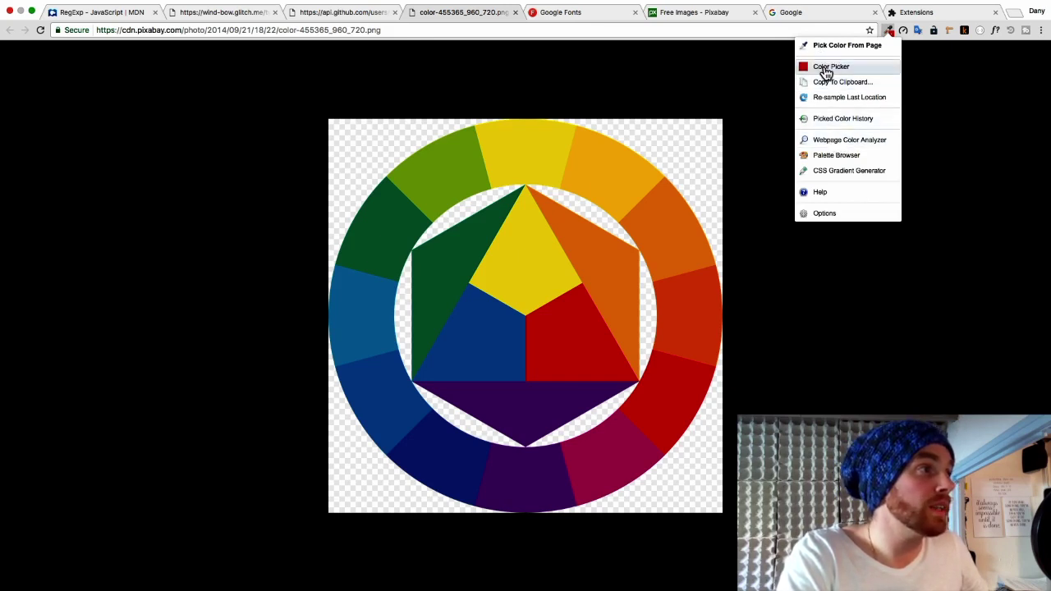
click(1018, 13)
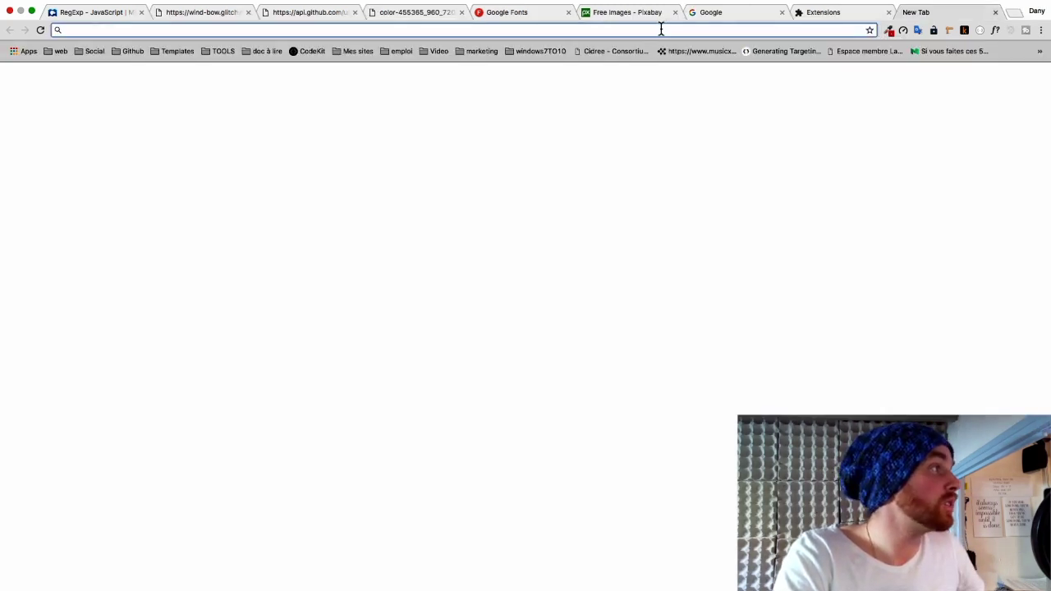
text(#E32322)
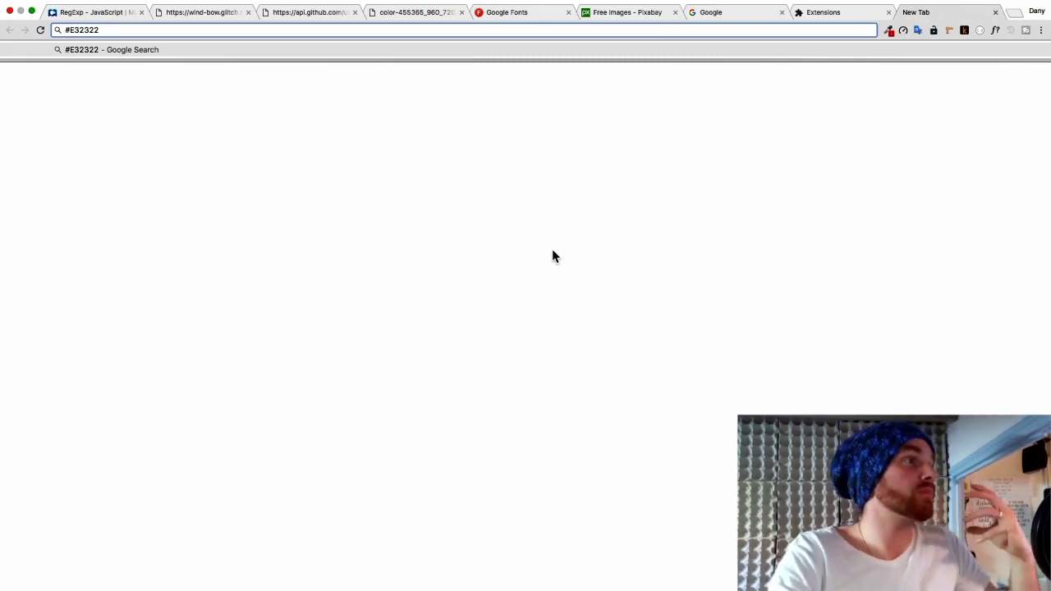
key(Return)
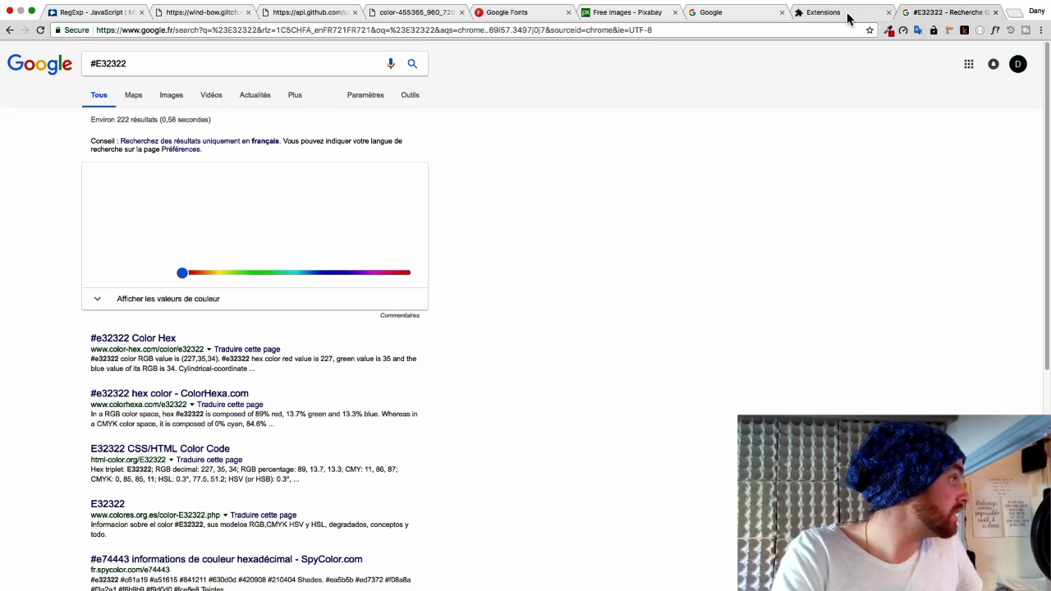
Check the JSON Formatter entry among the installed extensions and compare the raw Twitch stream and GitHub user API responses
click(848, 16)
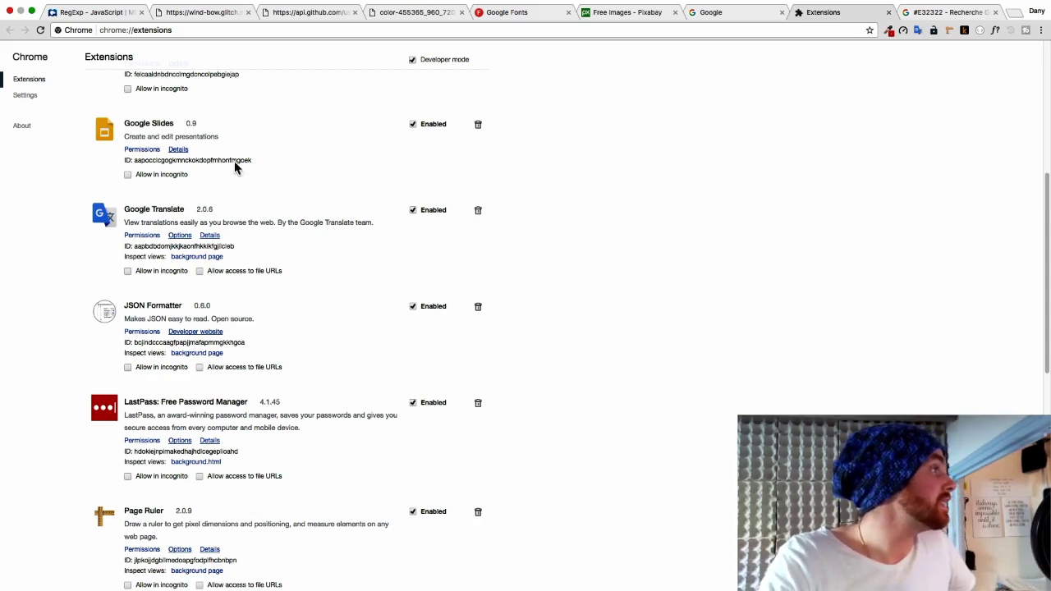
click(201, 12)
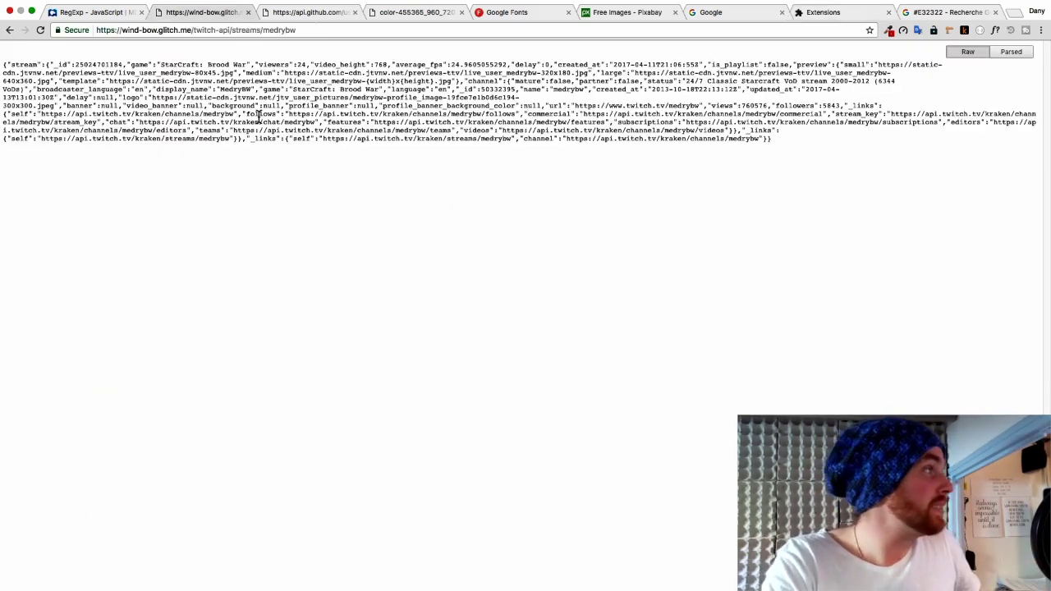
click(308, 16)
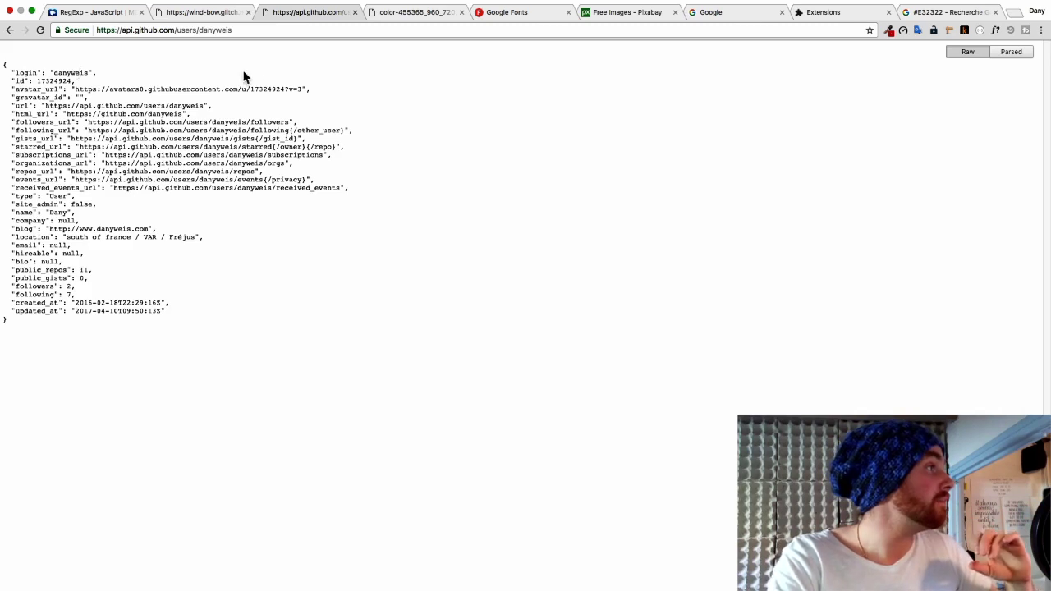
click(209, 13)
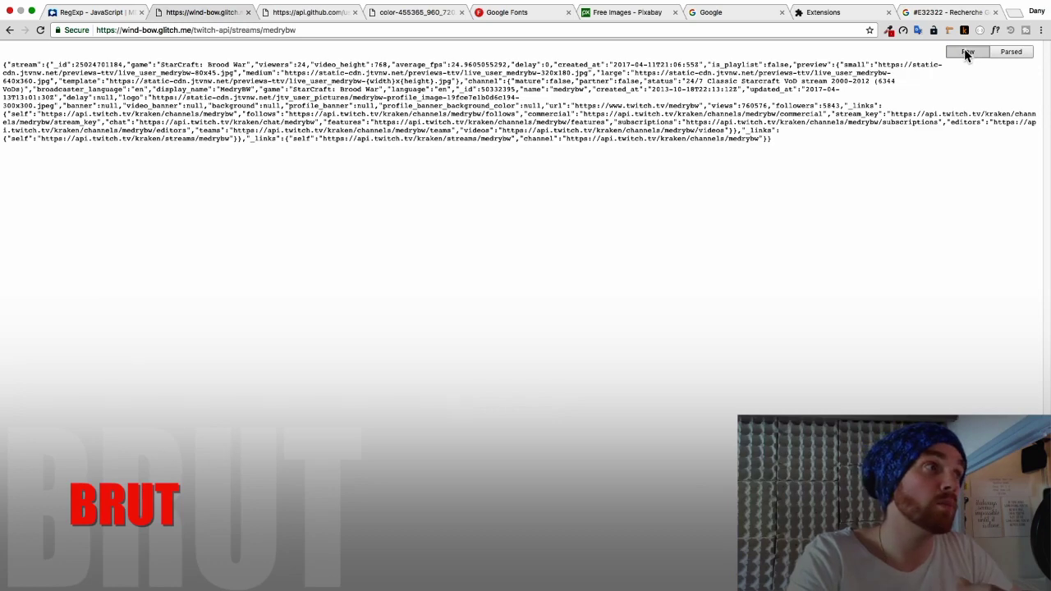
Display the Twitch stream response as parsed JSON and look through its nested structure
click(1012, 52)
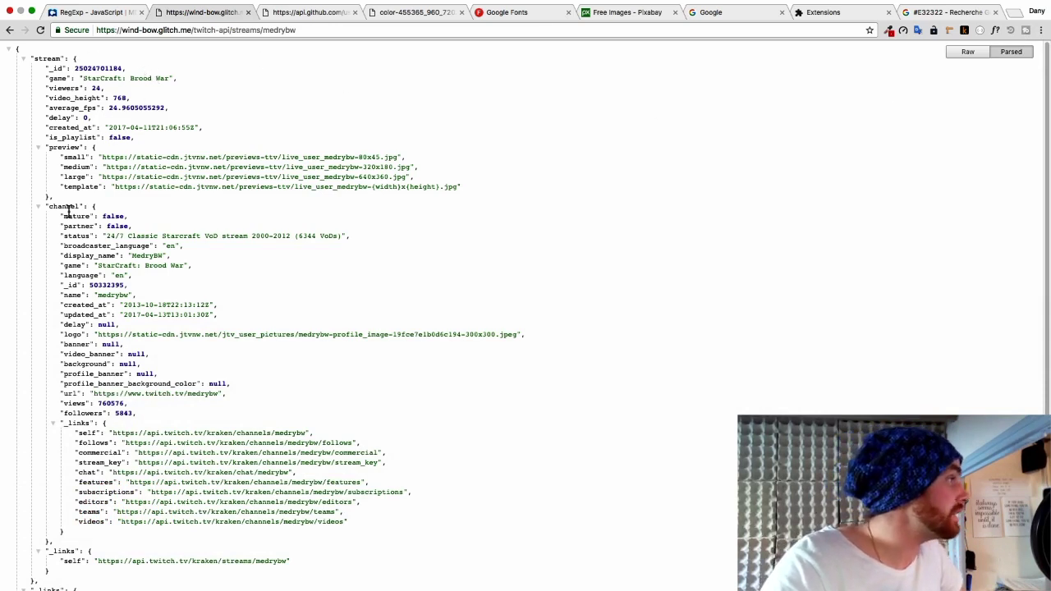
scroll(131, 395, down, 2)
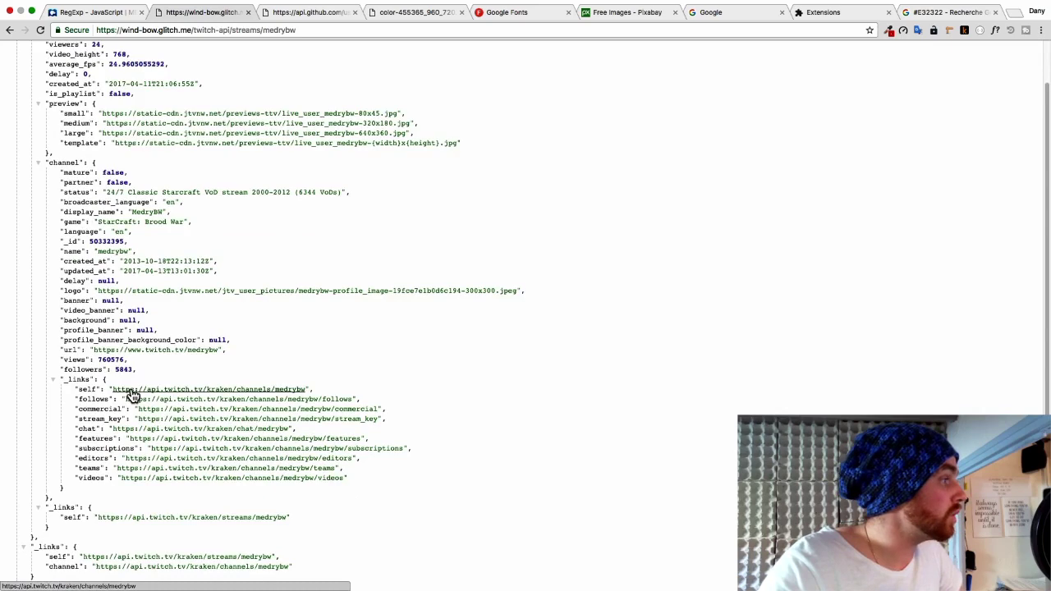
scroll(131, 396, up, 2)
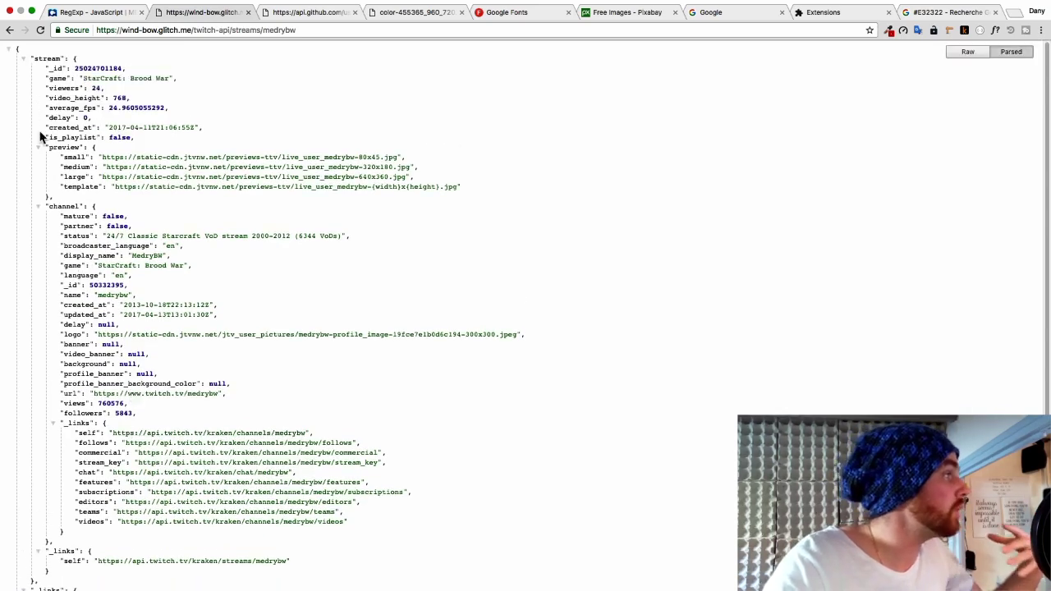
Collapse the preview, channel and nested _links sections, expand channel again, and return to the raw response
click(38, 148)
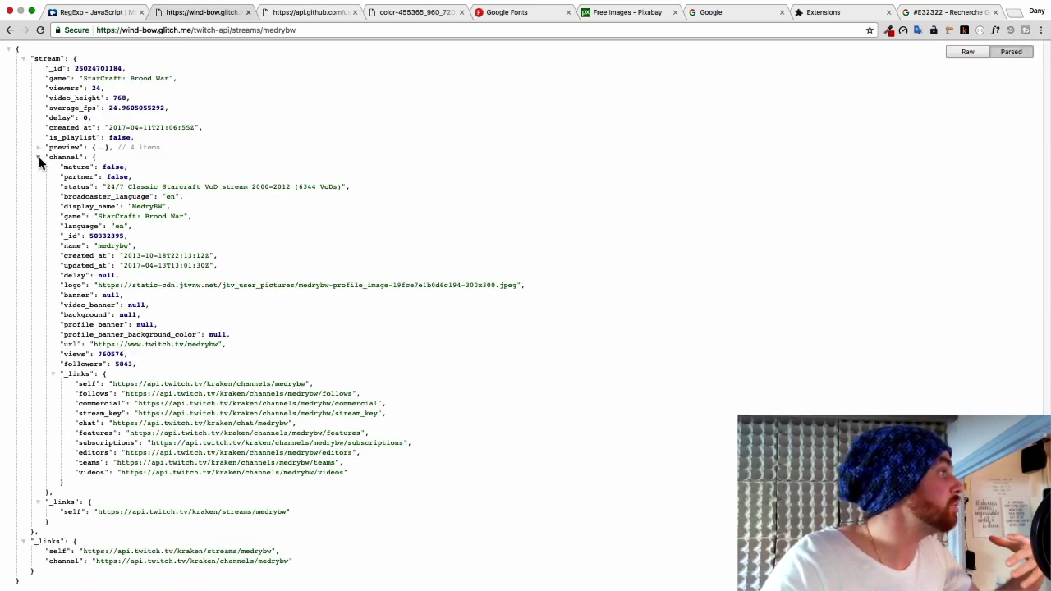
click(38, 157)
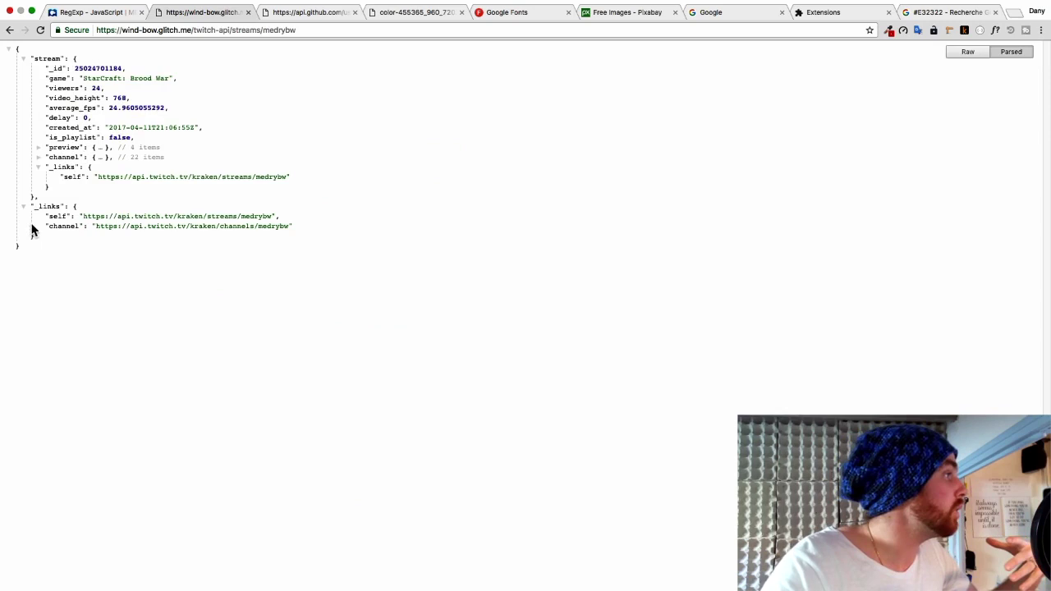
click(37, 166)
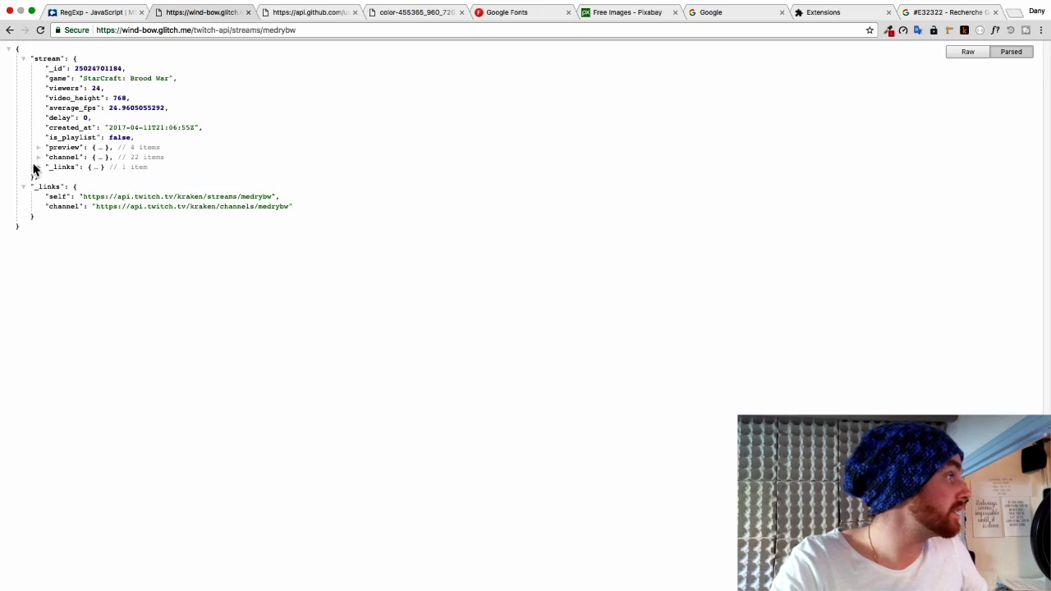
click(38, 158)
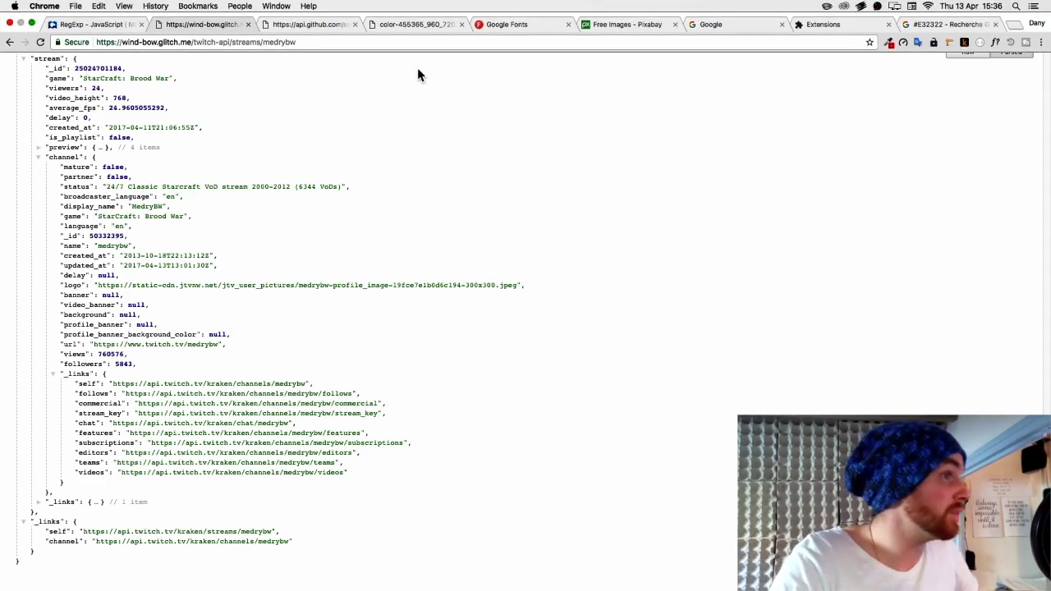
click(975, 54)
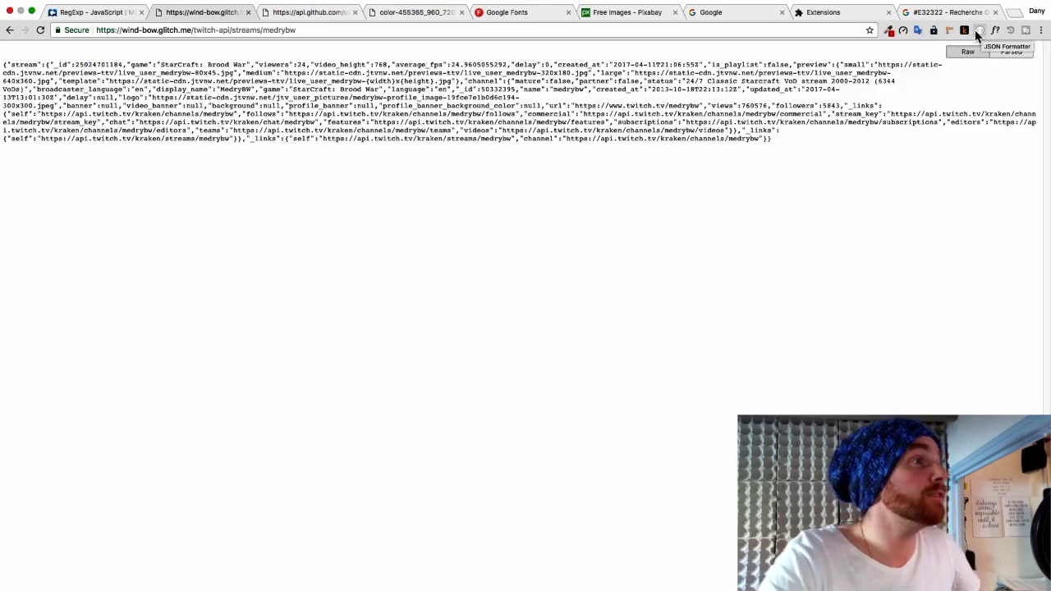
Review the installed extensions down to the Page Ruler entry
click(850, 17)
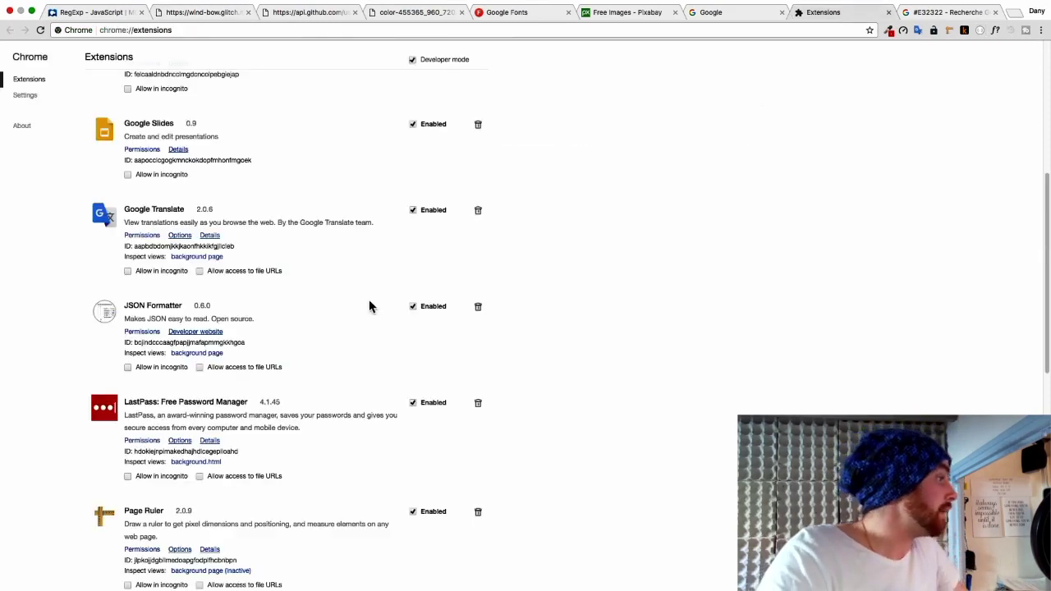
scroll(129, 390, down, 1)
scroll(129, 390, down, 5)
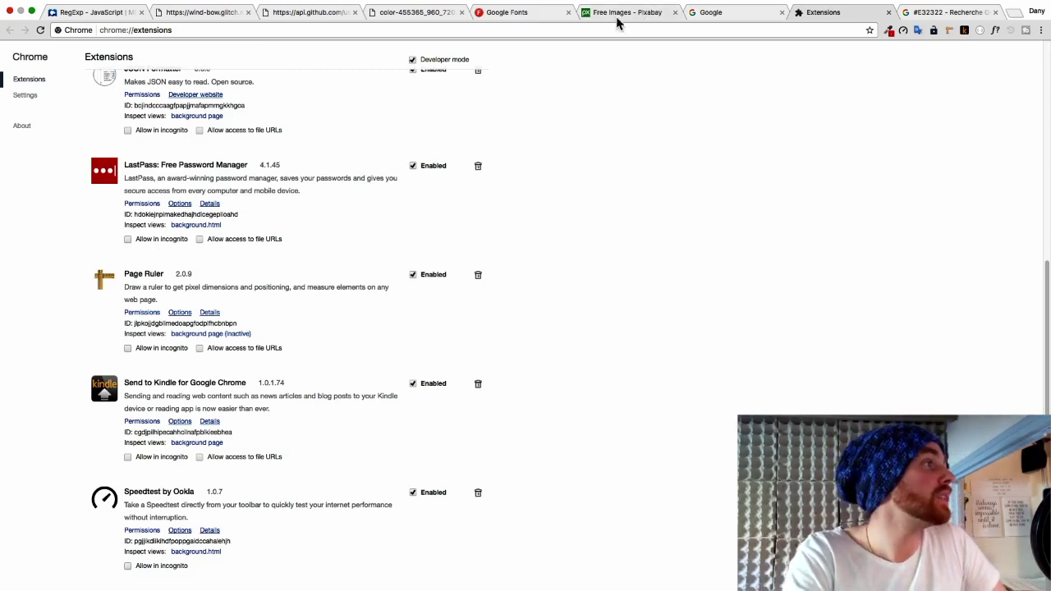
Measure the jeans and belt photo in the Pixabay gallery by drawing a Page Ruler box around it
click(651, 18)
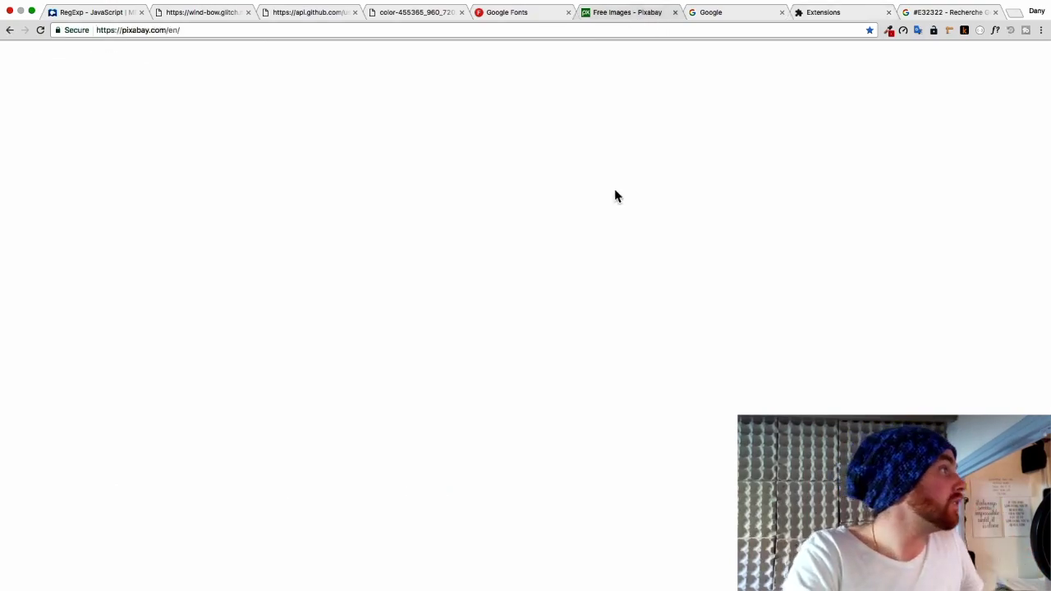
scroll(428, 331, down, 1)
scroll(428, 331, down, 10)
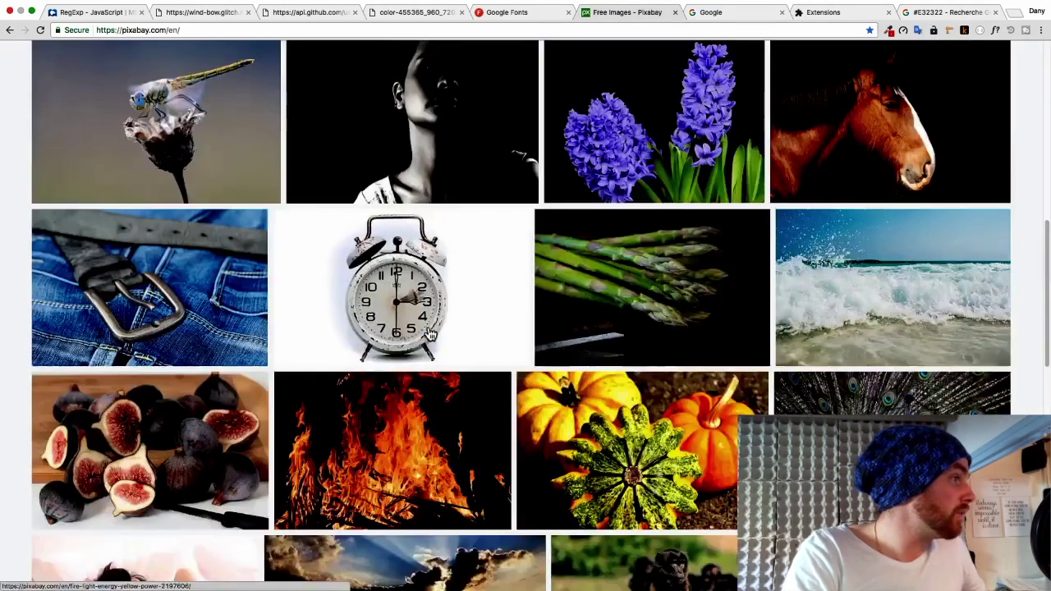
scroll(529, 358, up, 3)
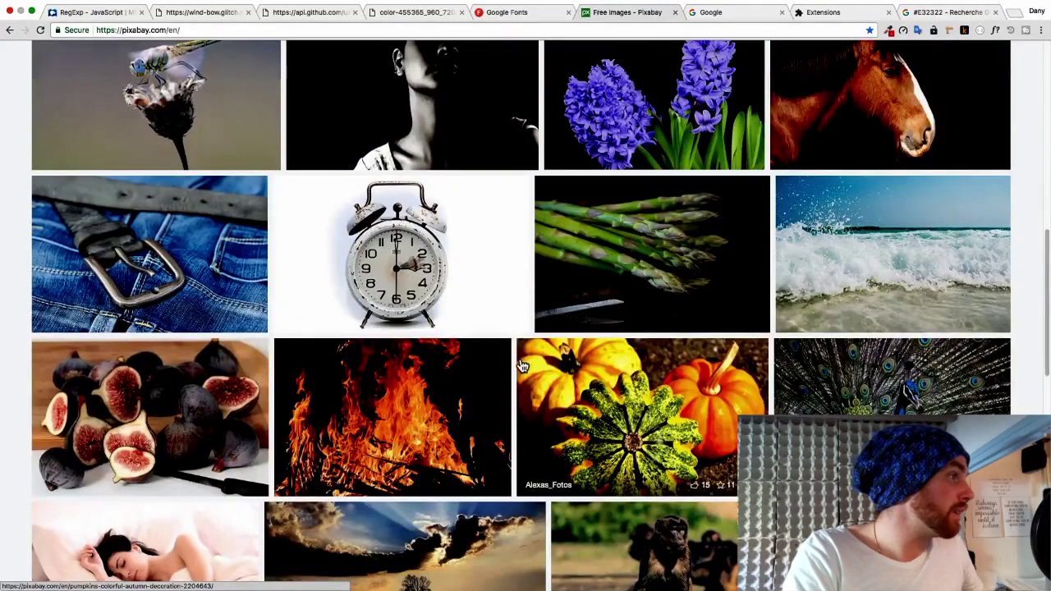
click(949, 31)
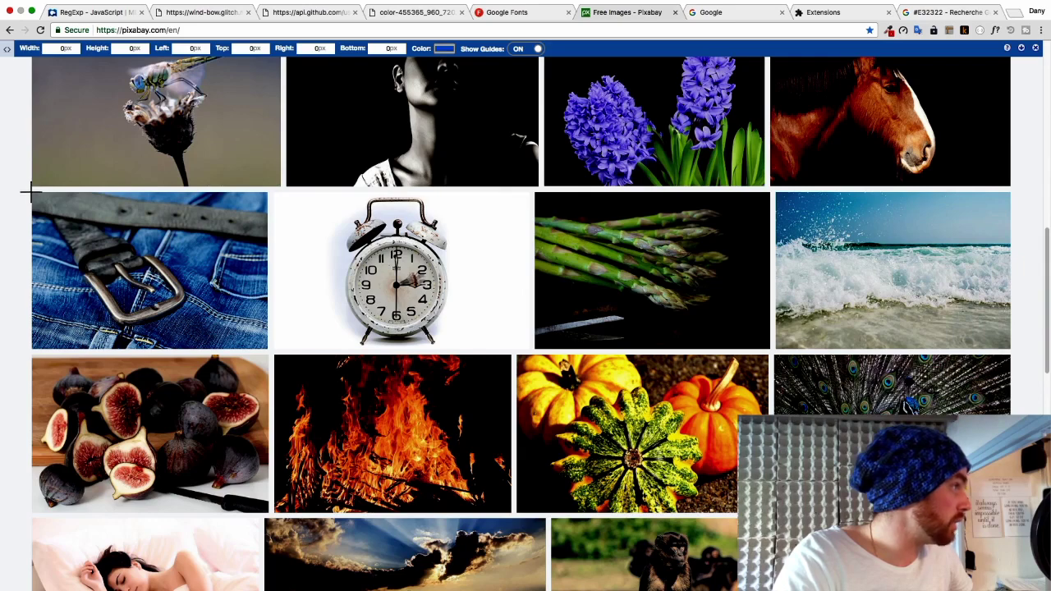
drag(31, 191, 267, 350)
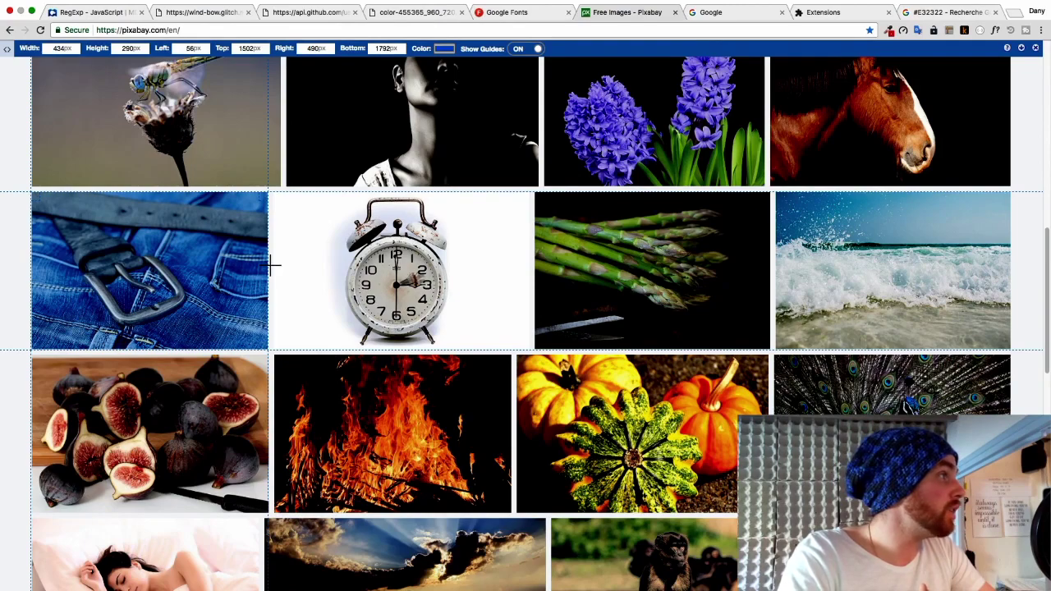
scroll(239, 146, up, 3)
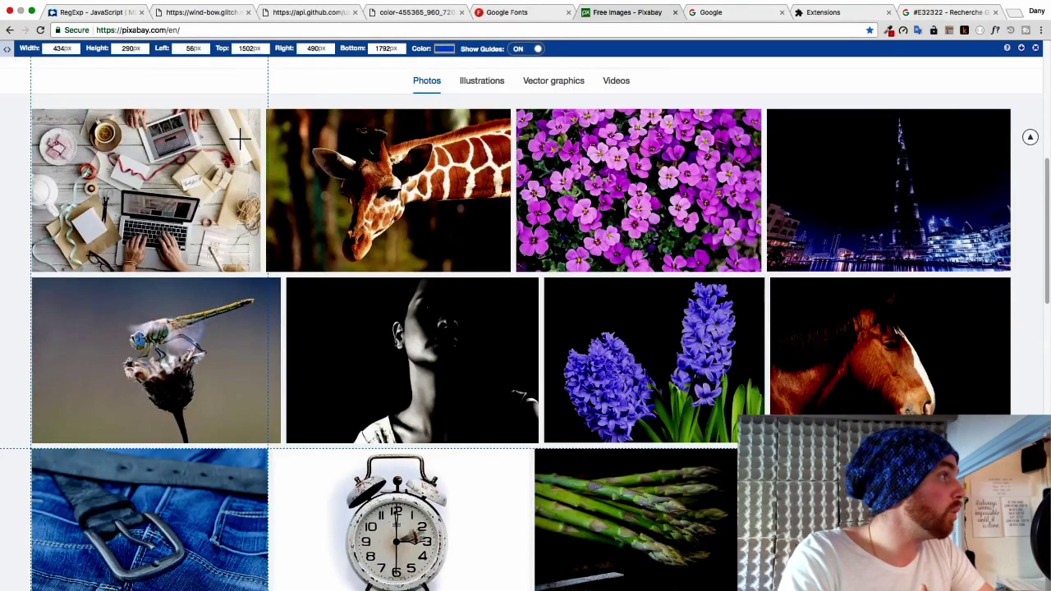
scroll(239, 140, up, 2)
scroll(222, 162, down, 3)
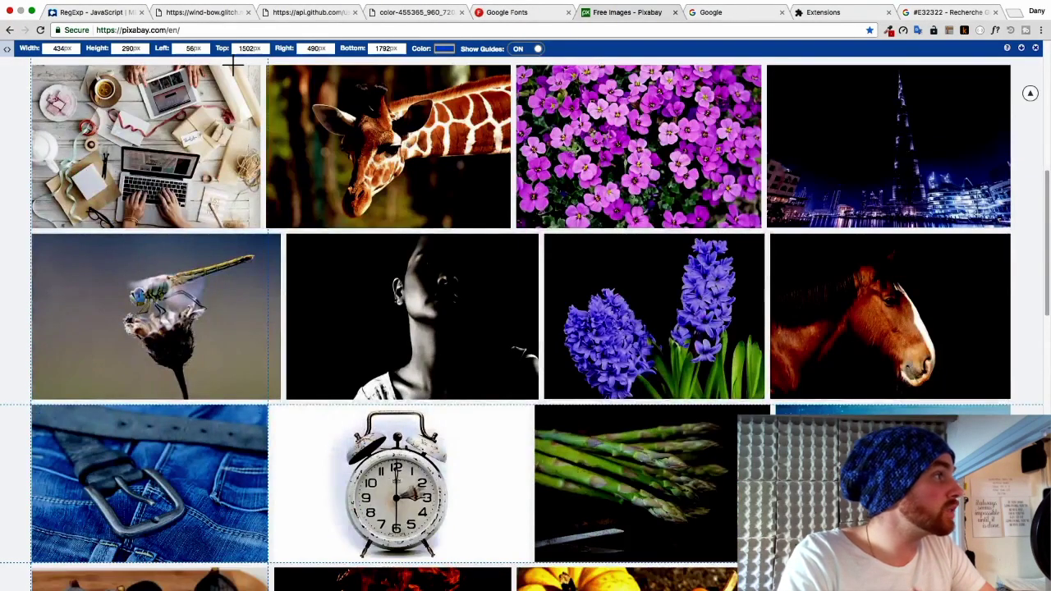
scroll(246, 64, down, 1)
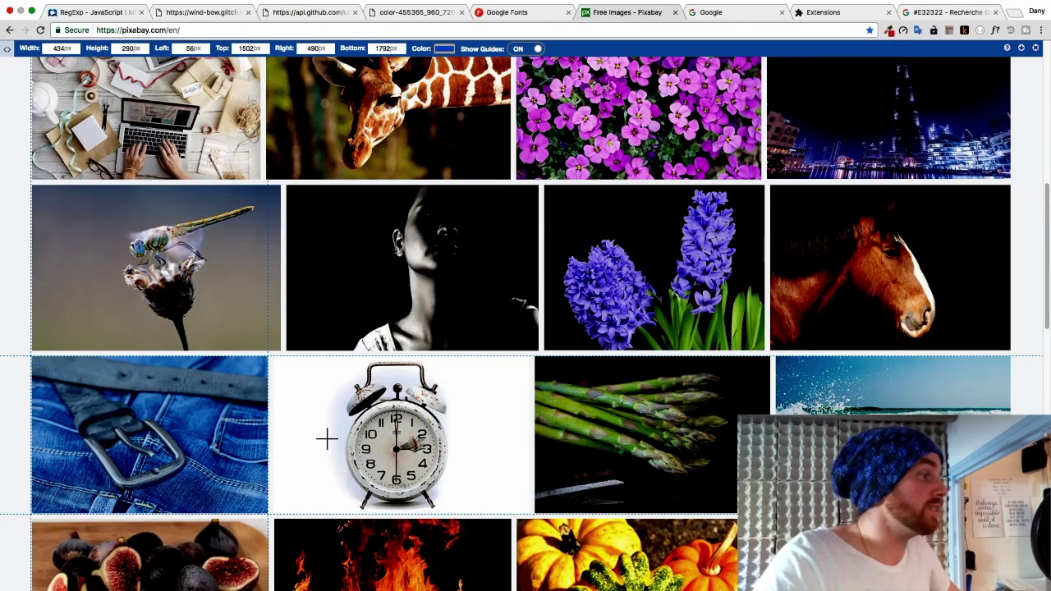
scroll(326, 440, down, 5)
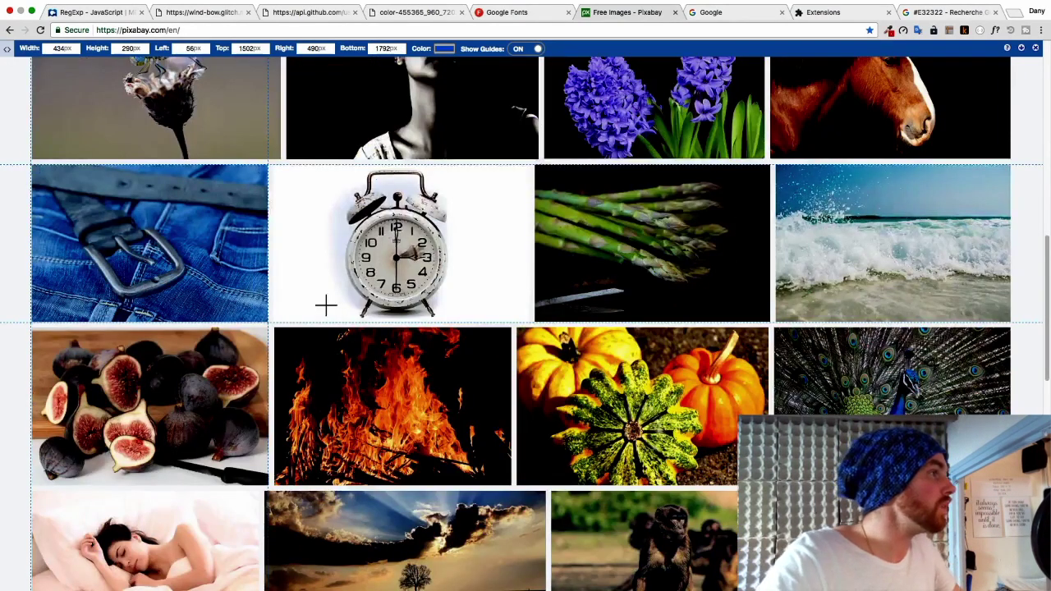
scroll(290, 251, down, 1)
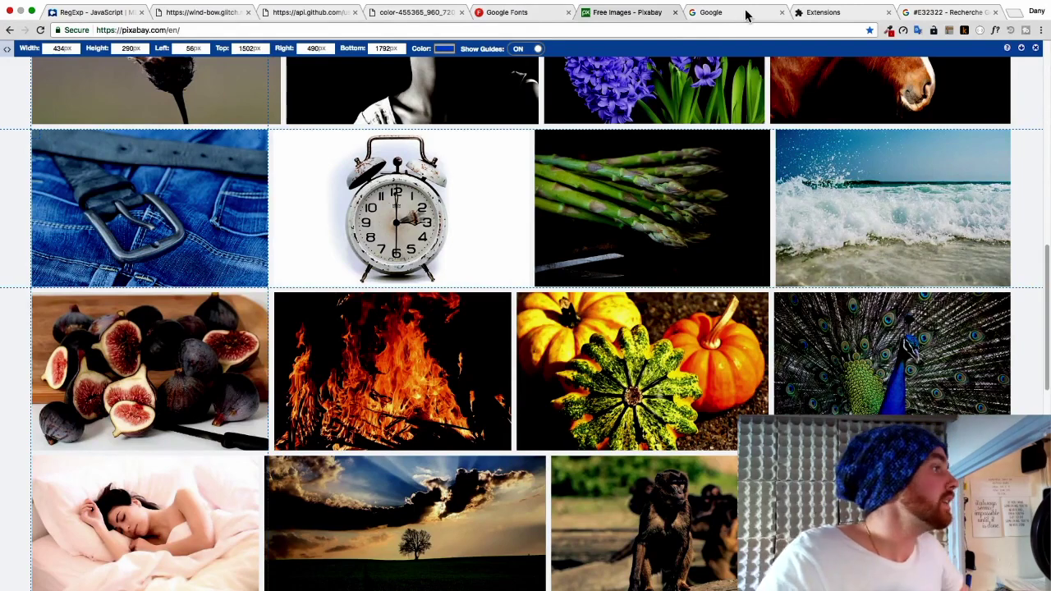
Review the remaining installed extensions down to the WhatFont entry, and return to the Google home page
click(817, 12)
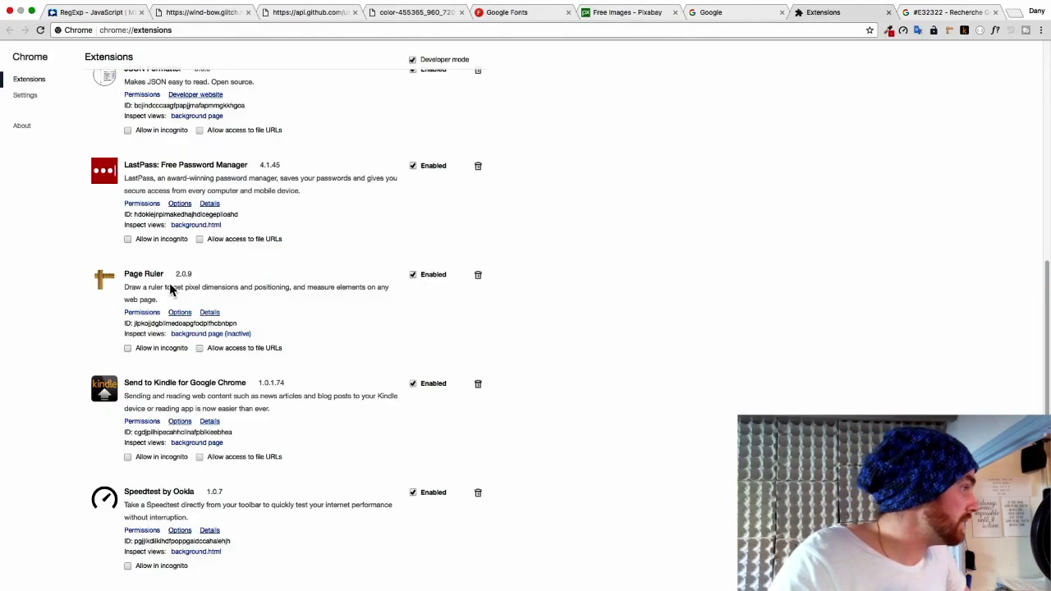
scroll(173, 292, down, 3)
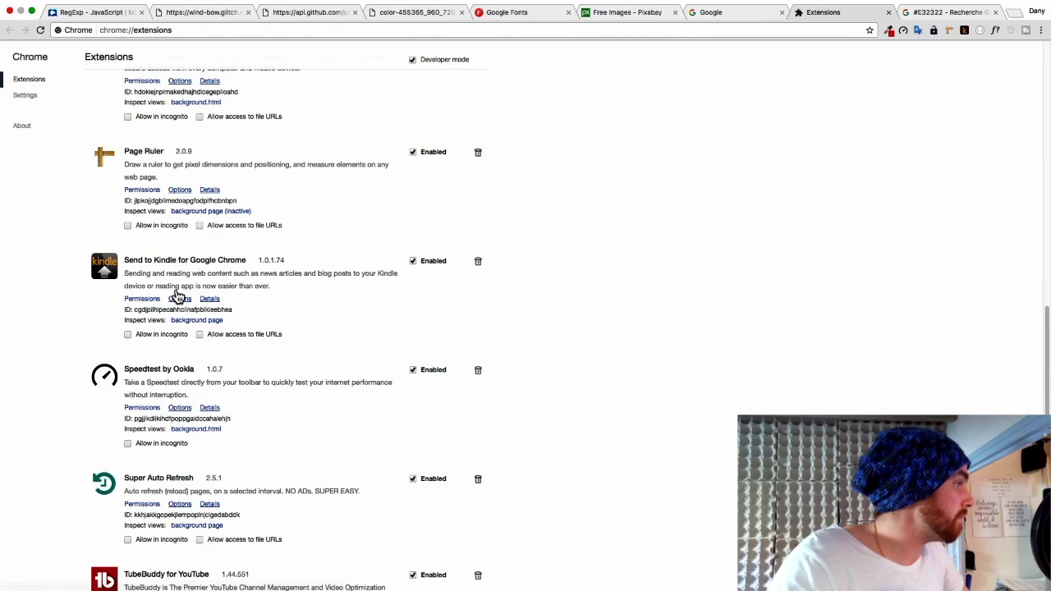
scroll(227, 361, down, 5)
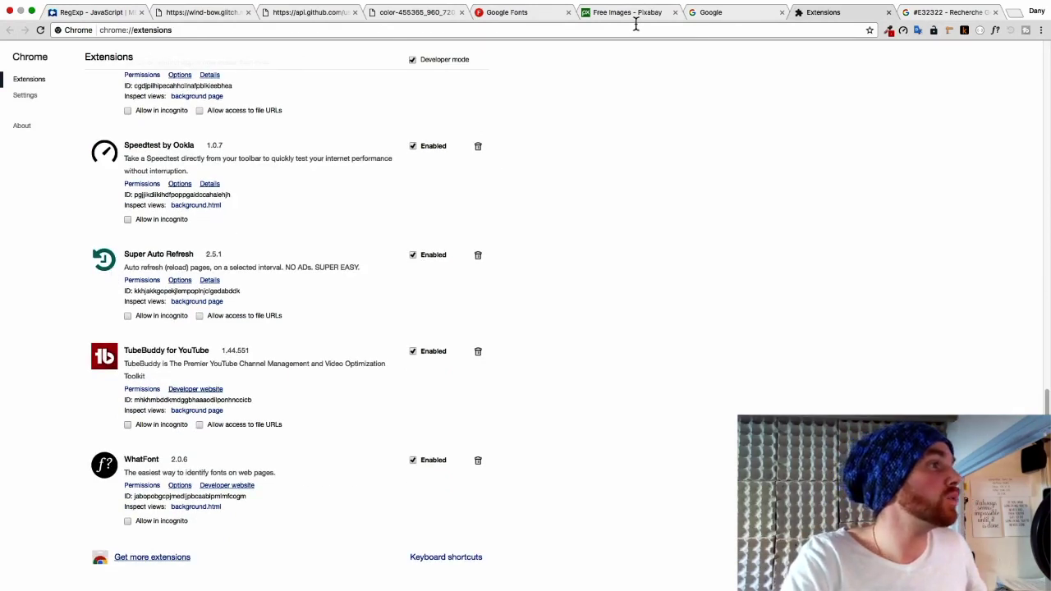
key(ctrl+shift+Tab)
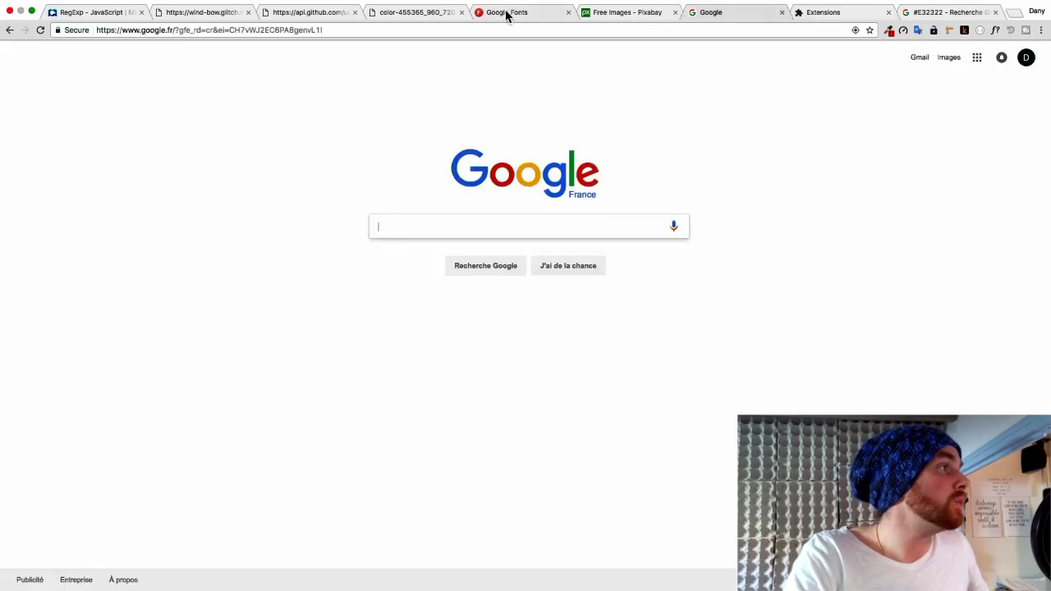
Set the Pixabay gallery page to auto-refresh every 5 seconds with Super Auto Refresh, and reload the page
click(589, 17)
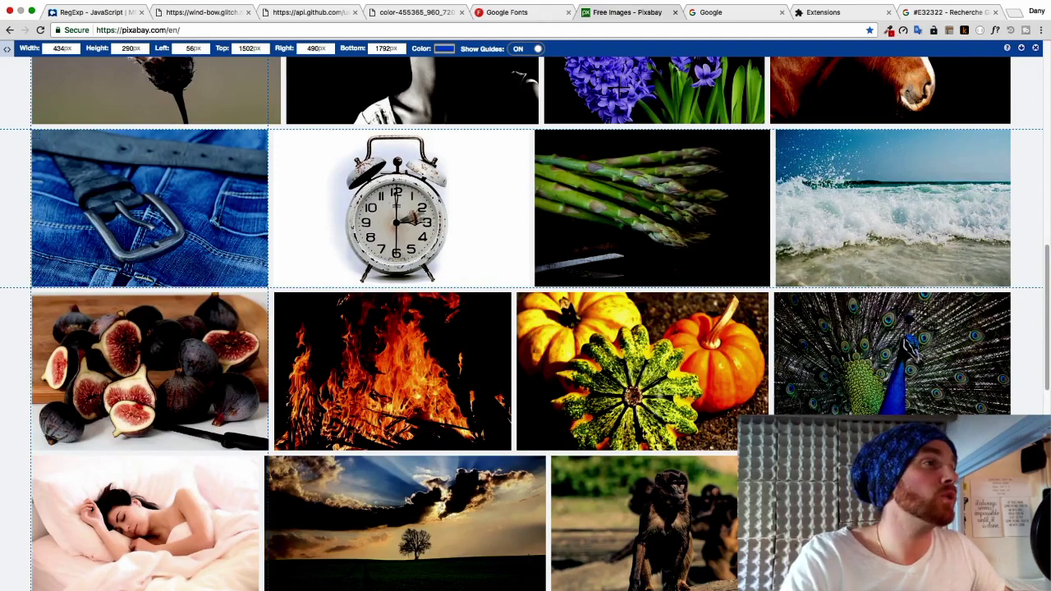
click(1008, 31)
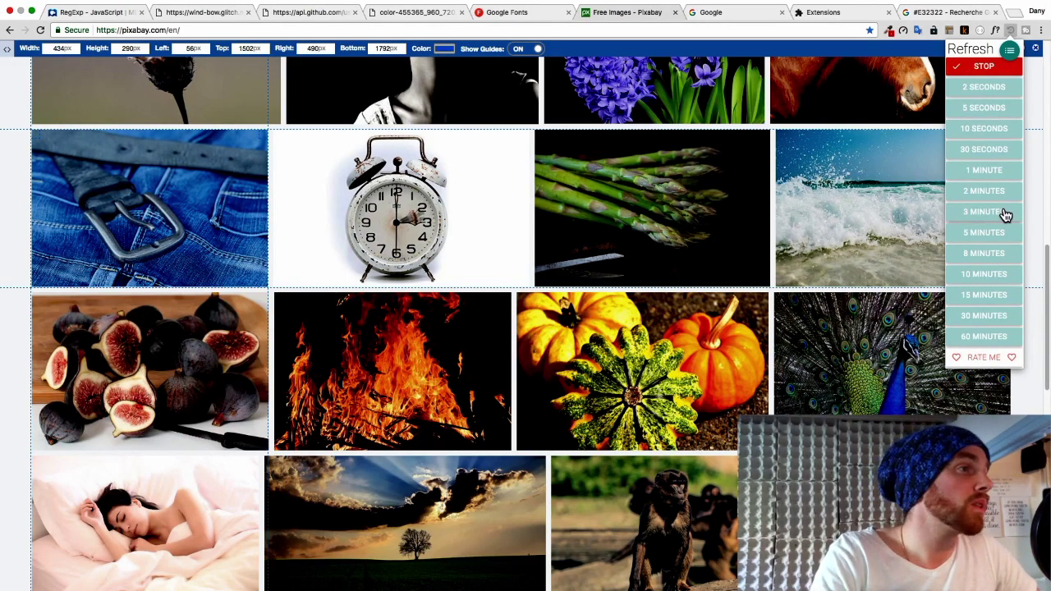
click(989, 110)
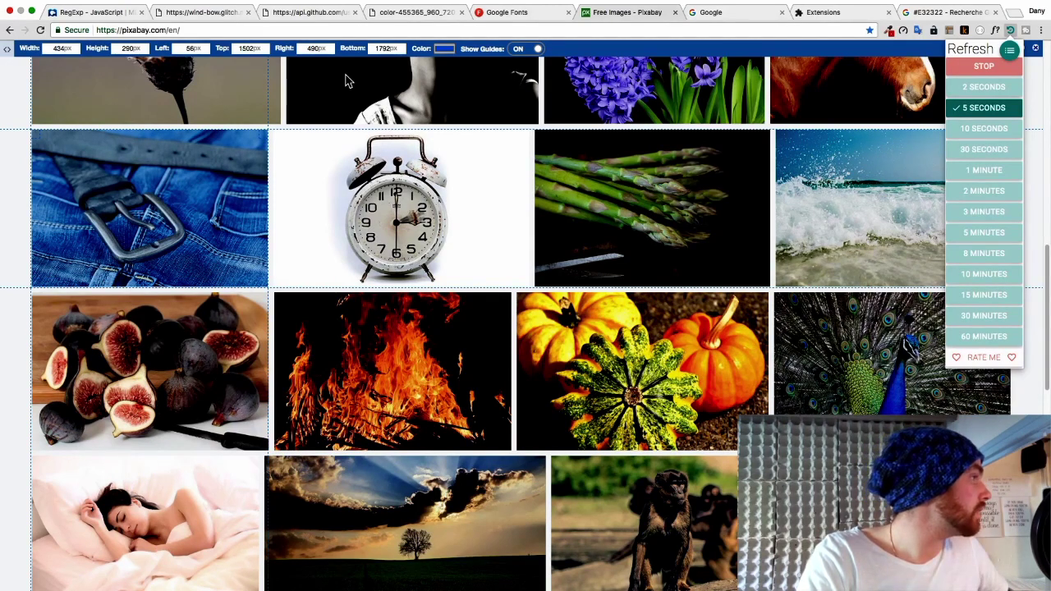
click(37, 35)
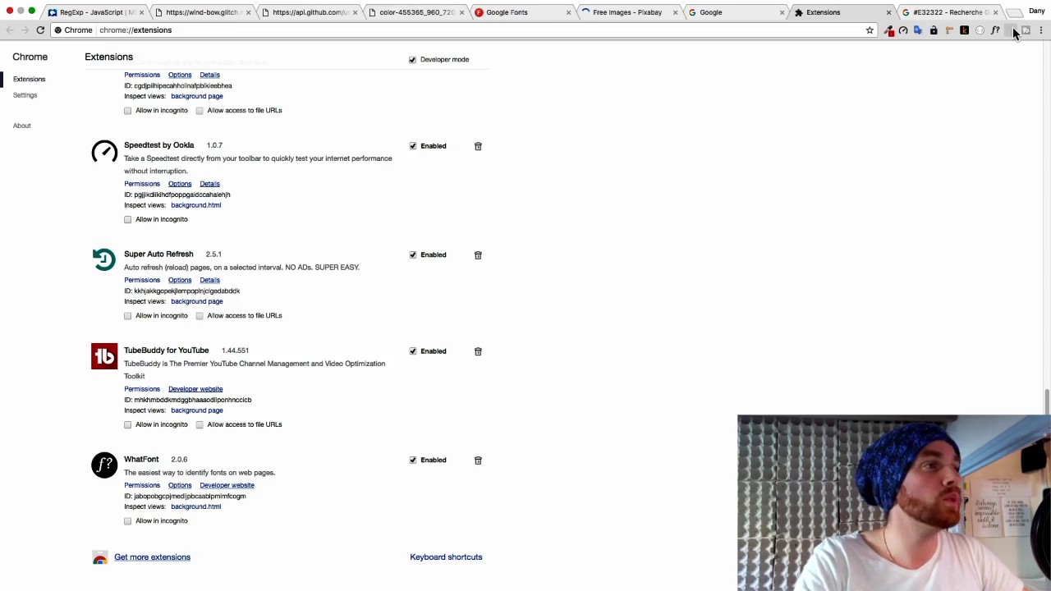
Check the auto-refreshing Pixabay gallery, and return to the WhatFont entry among the installed extensions
click(613, 18)
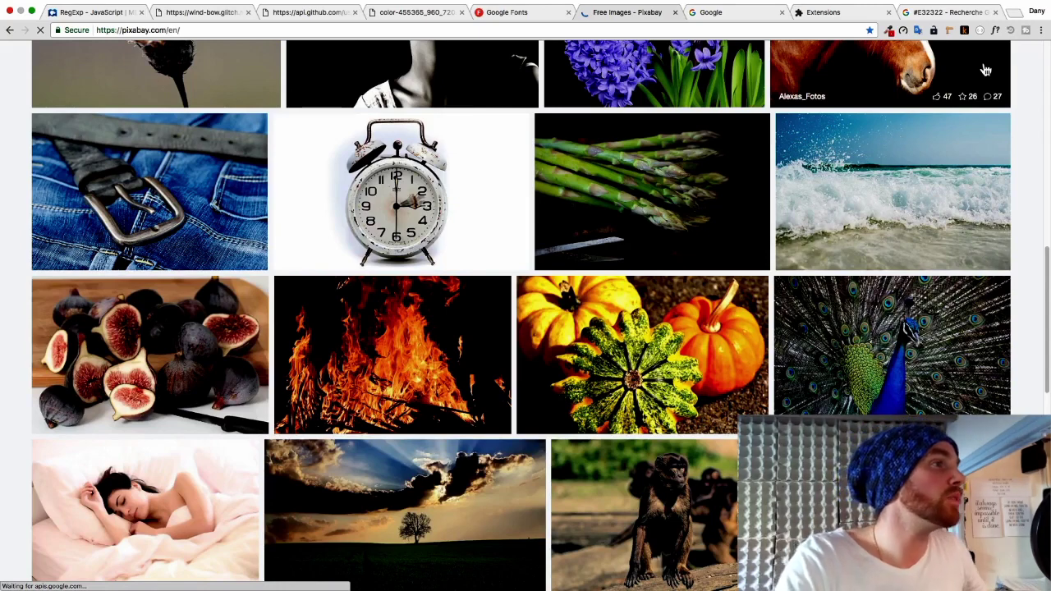
key(ctrl+Tab)
key(ctrl+Tab)
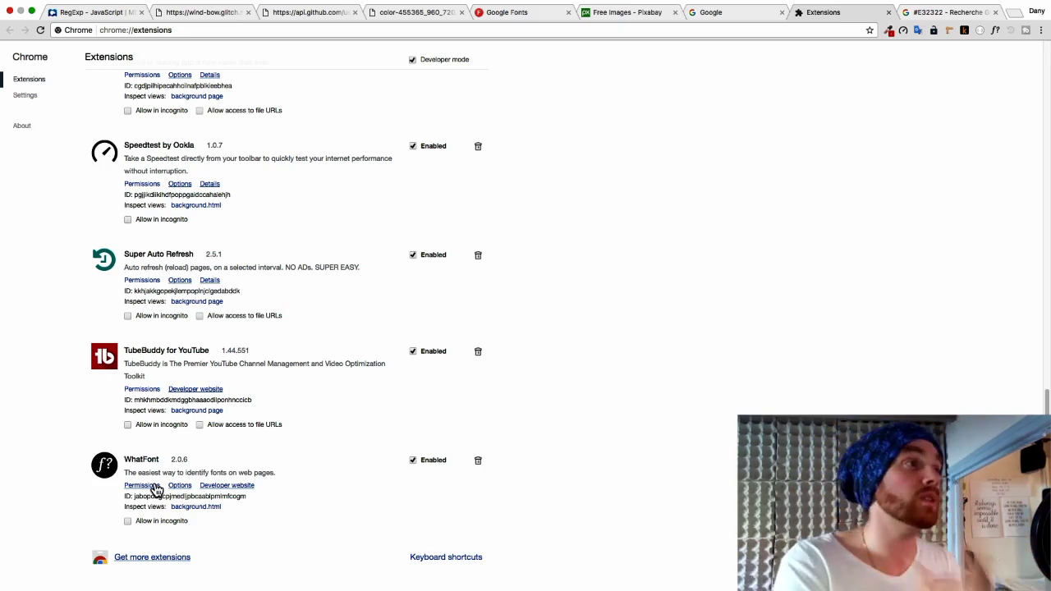
Identify the UnifrakturCook, Slabo 27px and Palanquin Dark sample texts on Google Fonts with WhatFont, and exit WhatFont
key(super+5)
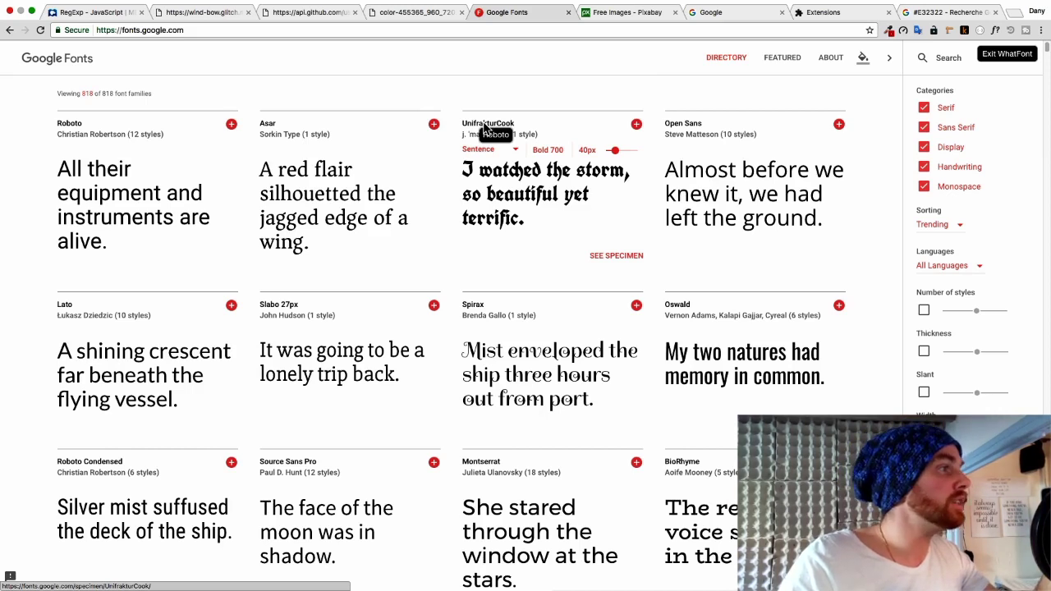
click(522, 178)
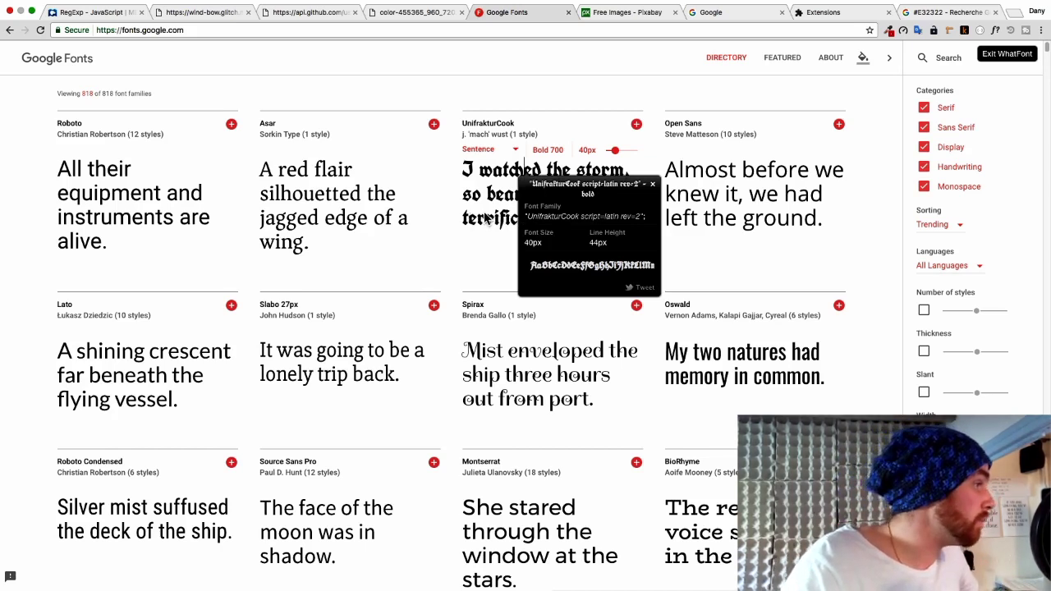
click(345, 359)
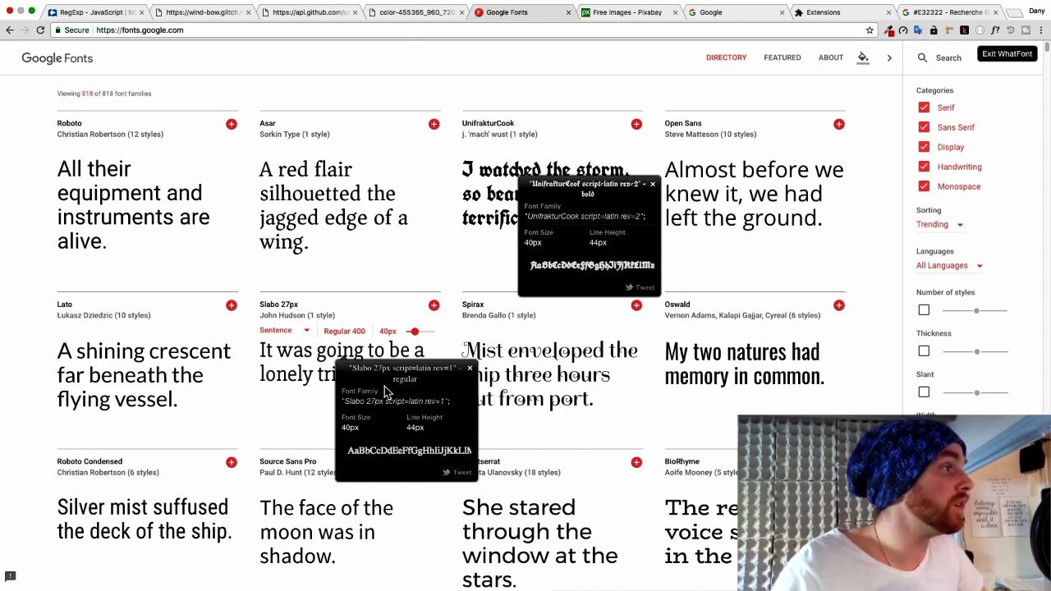
scroll(385, 386, down, 5)
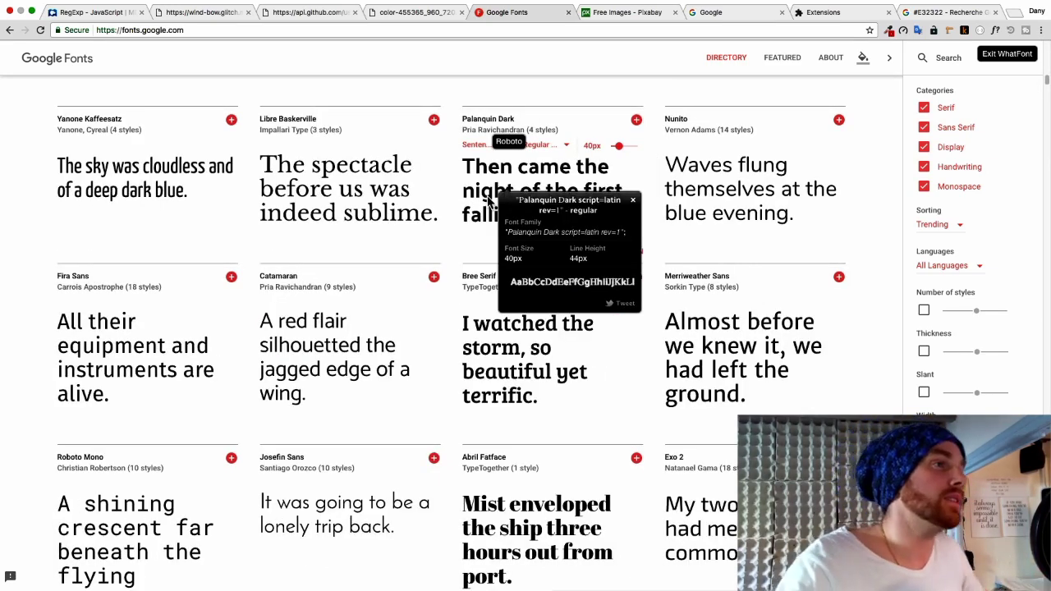
click(995, 29)
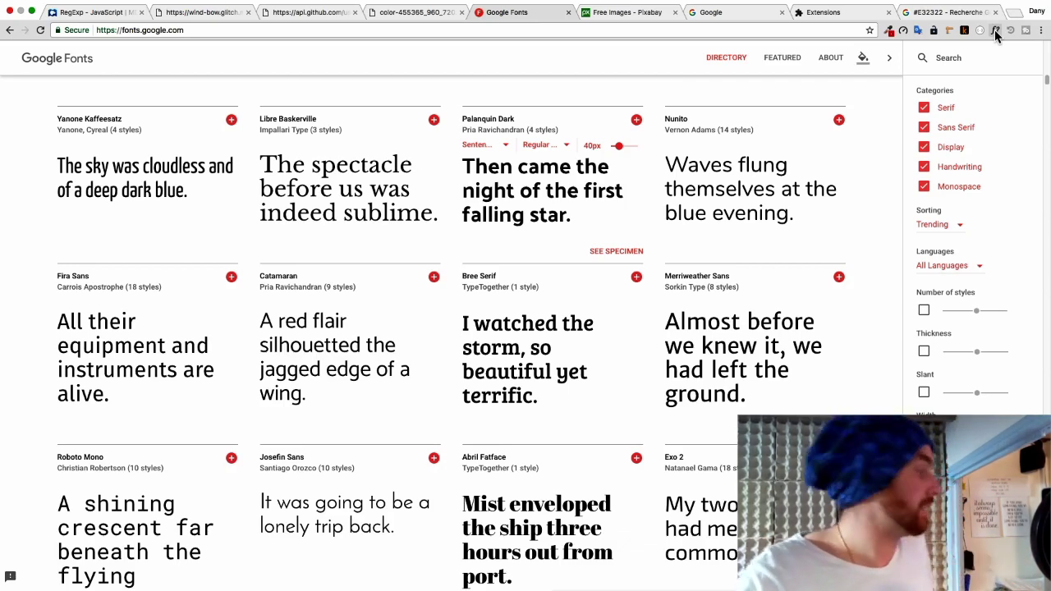
Review the Send to Kindle extension entry, and view its sending options on the MDN RegExp article before dismissing them
click(821, 12)
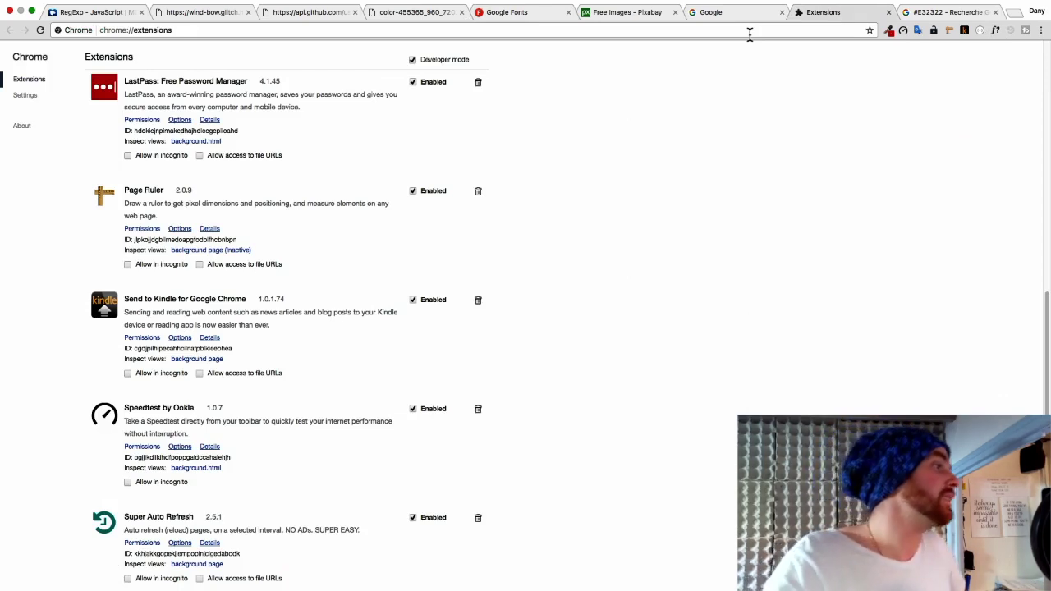
key(super+1)
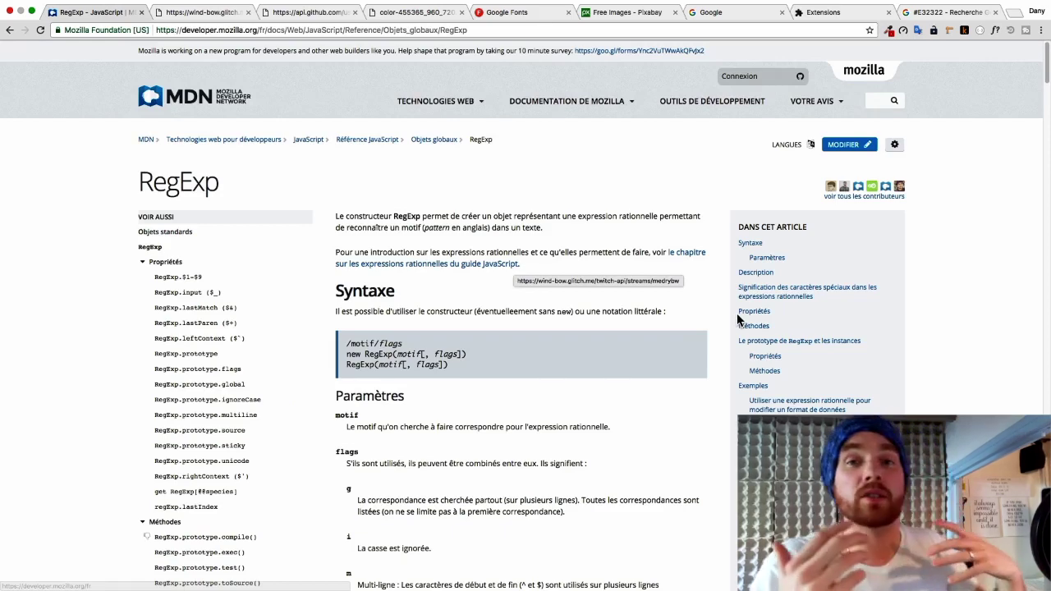
scroll(485, 265, down, 5)
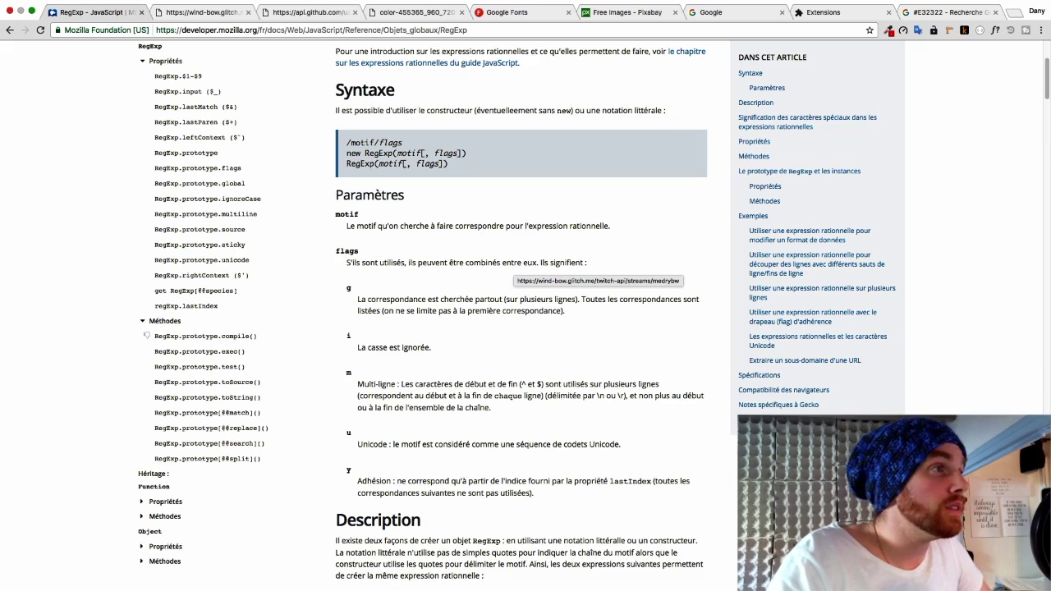
scroll(525, 329, down, 5)
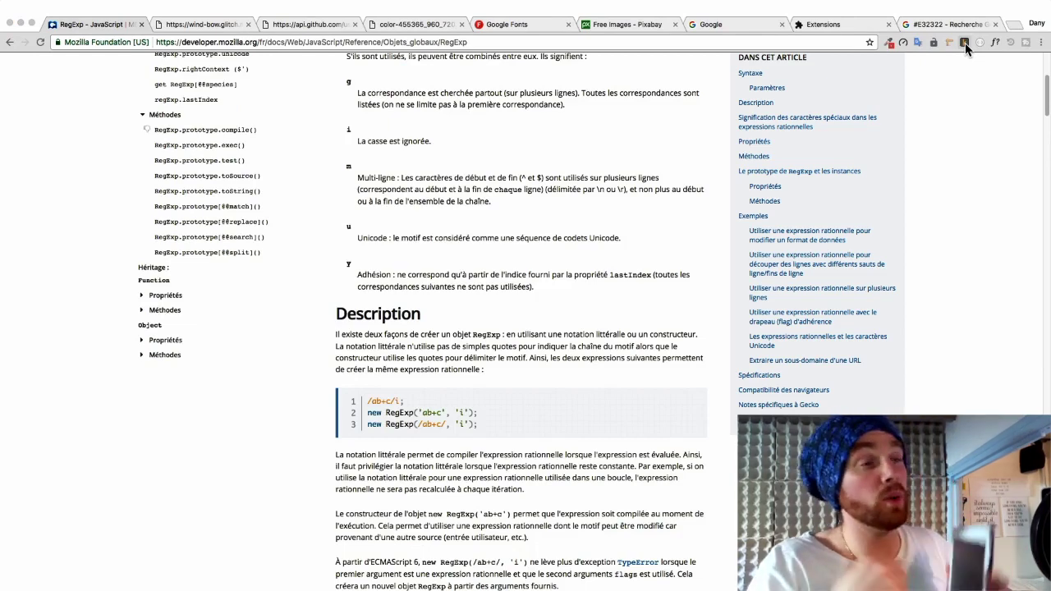
click(965, 43)
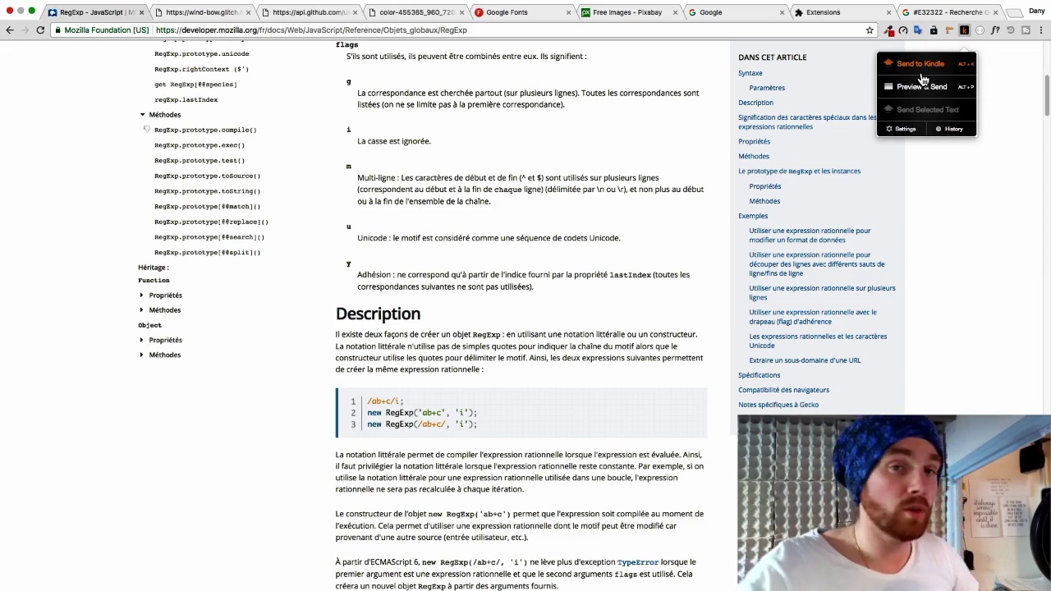
click(509, 128)
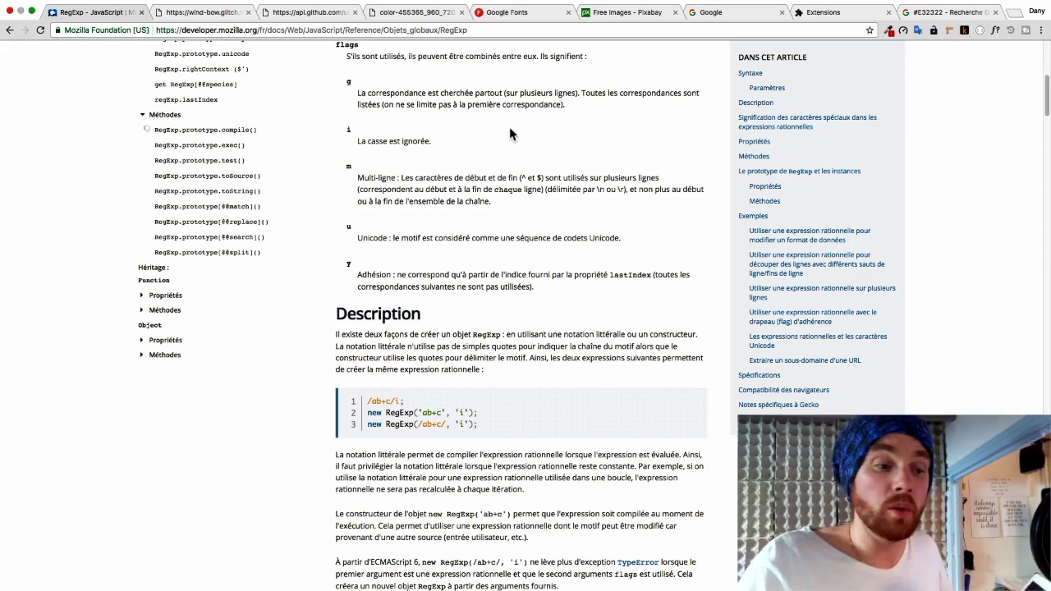